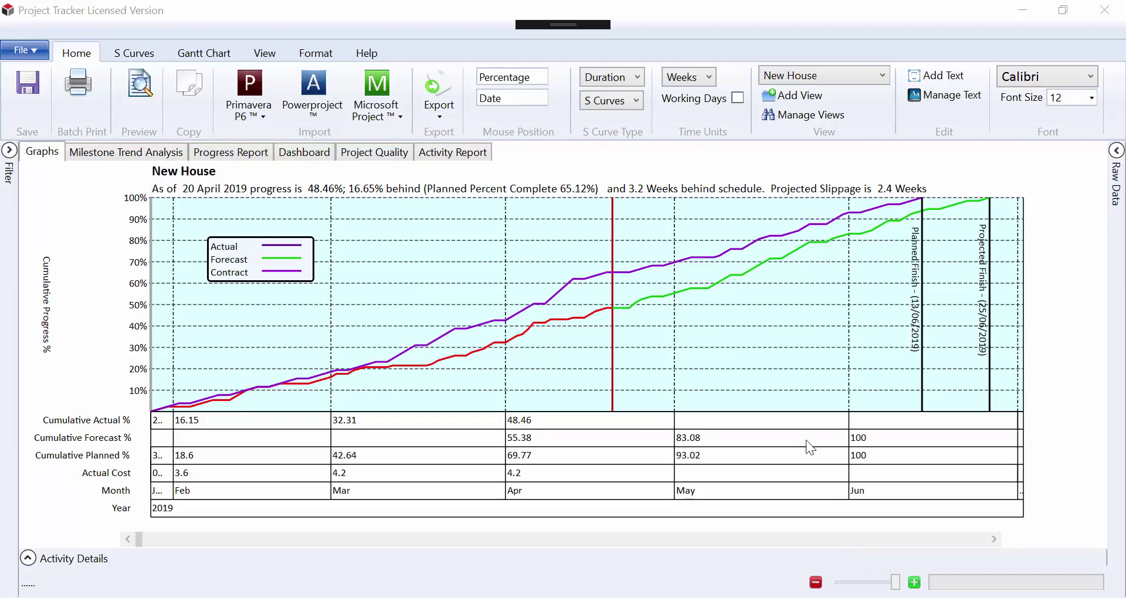
Step: Open the Filter panel beside the New House S-curve graph
left_click(9, 154)
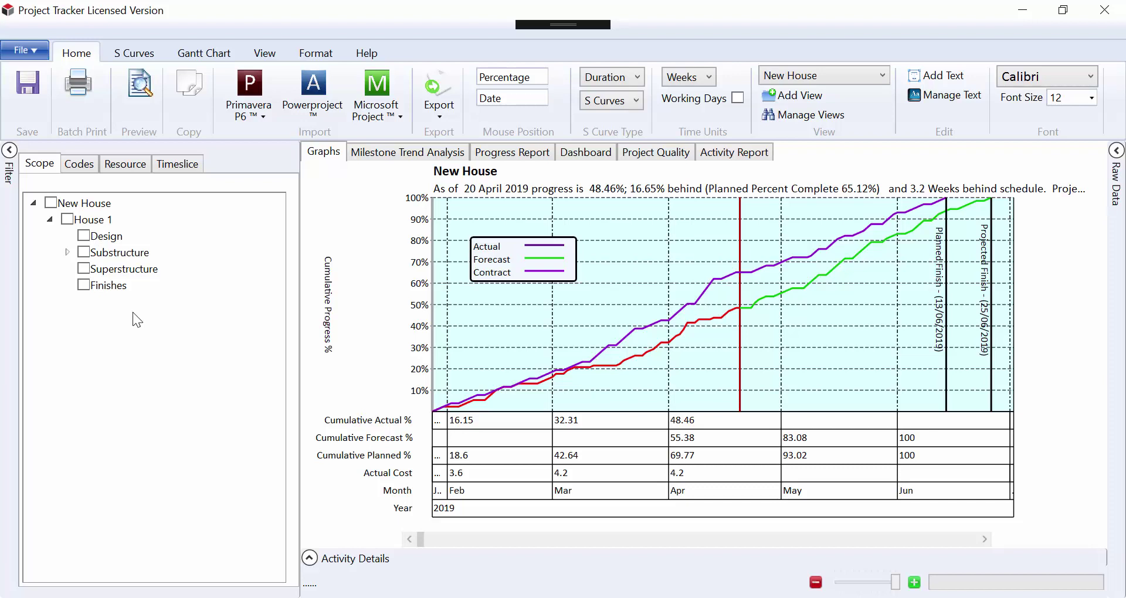
Step: Tick Superstructure and Finishes in the Scope tree to filter the S-curve
left_click(83, 270)
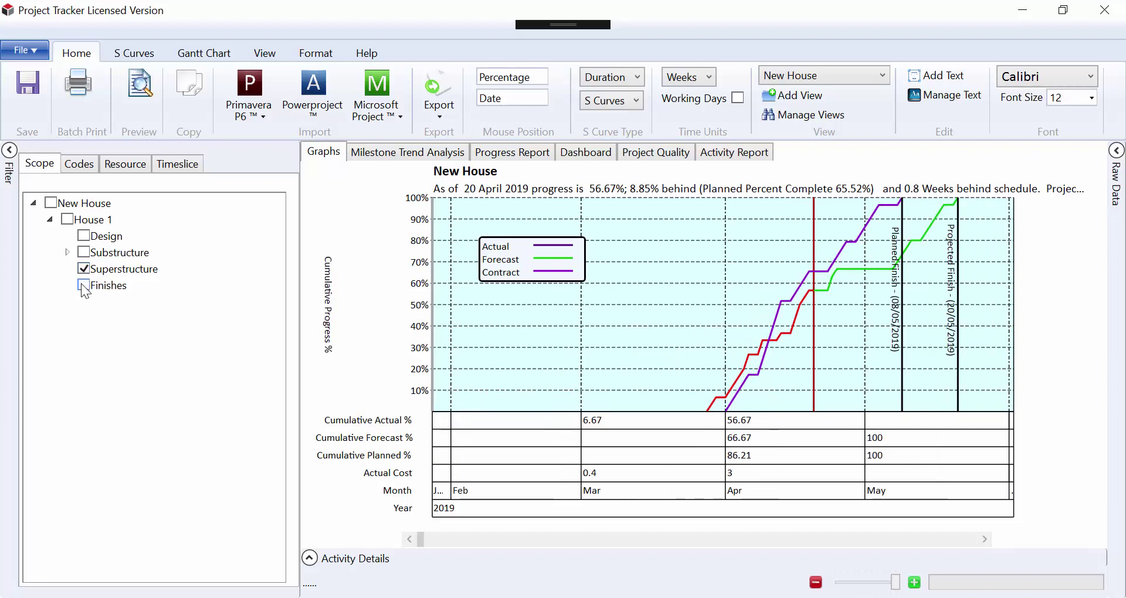
left_click(83, 285)
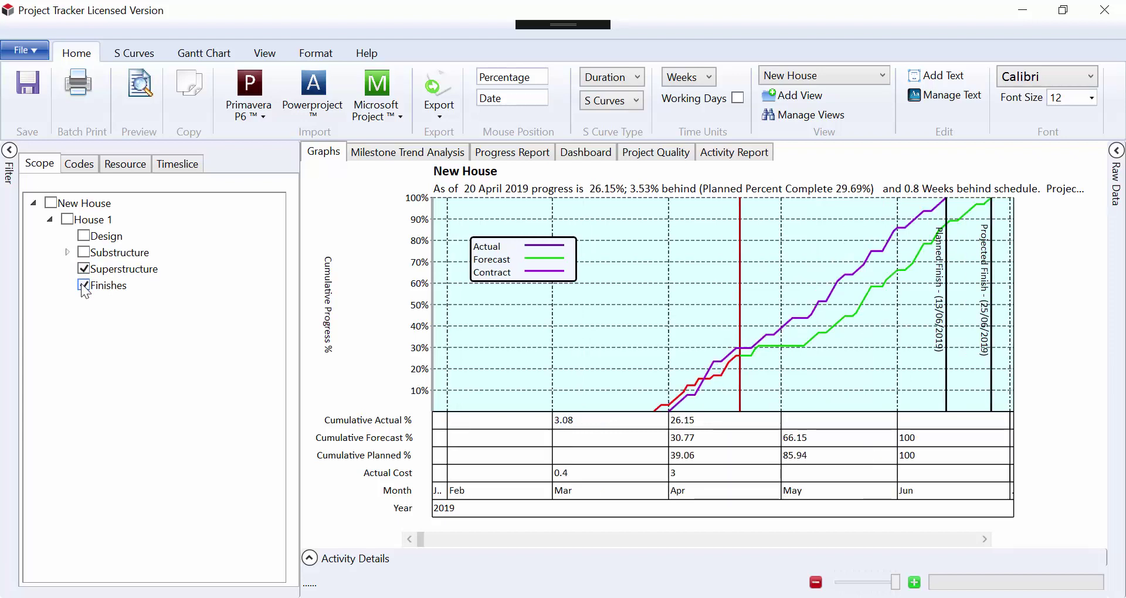
Step: Save the current filter as view 'Super&Finishes' with Batch Print enabled
left_click(788, 99)
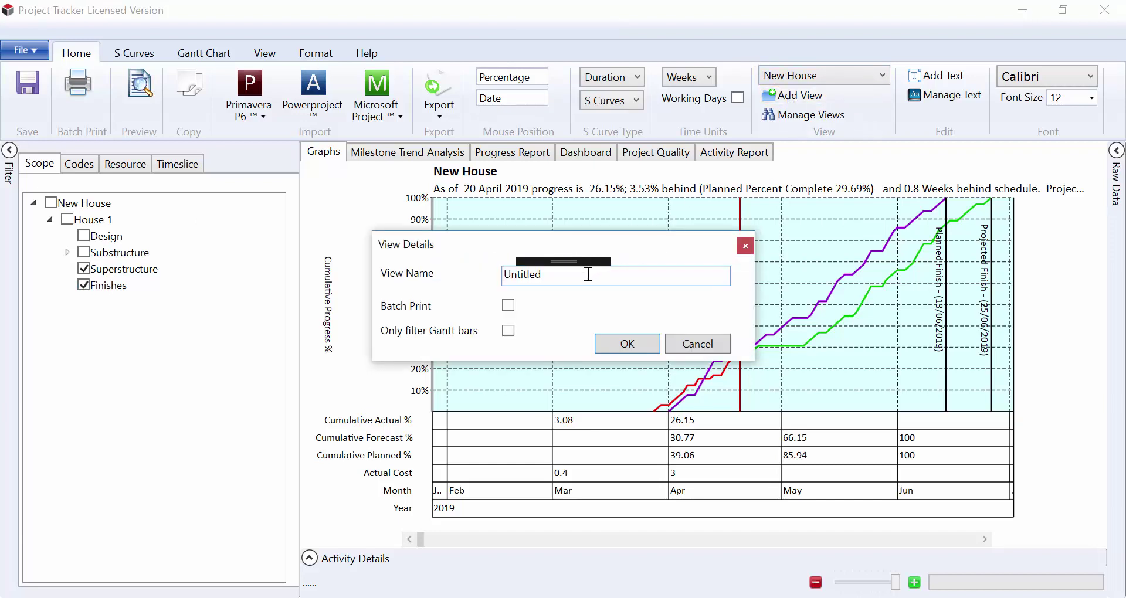
left_click_drag(538, 274, 502, 274)
type("Super&Fin")
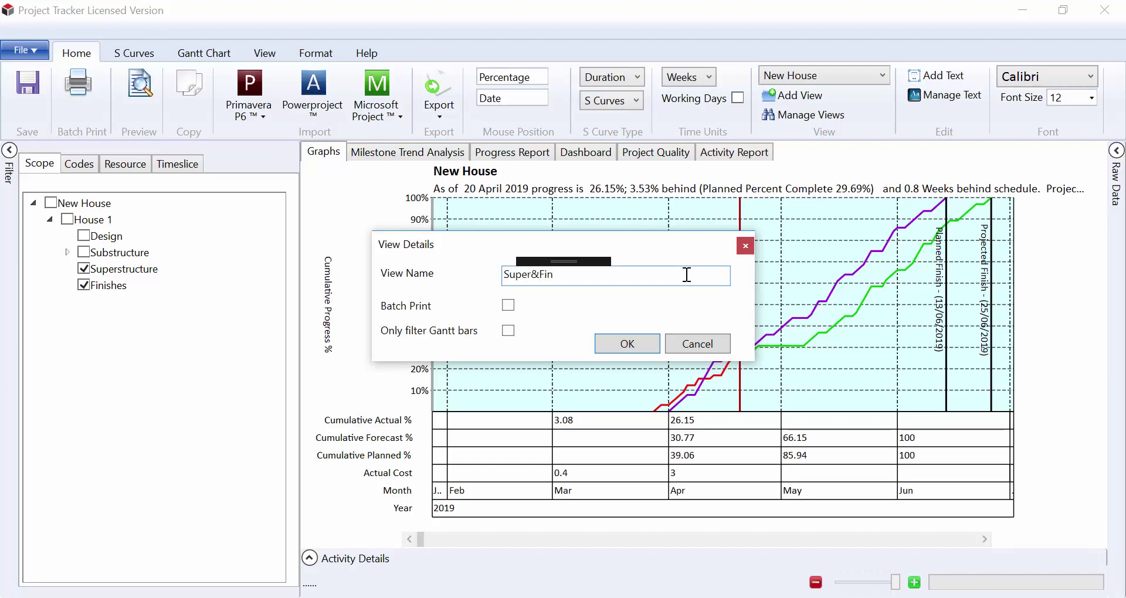
type("ishes")
left_click(507, 305)
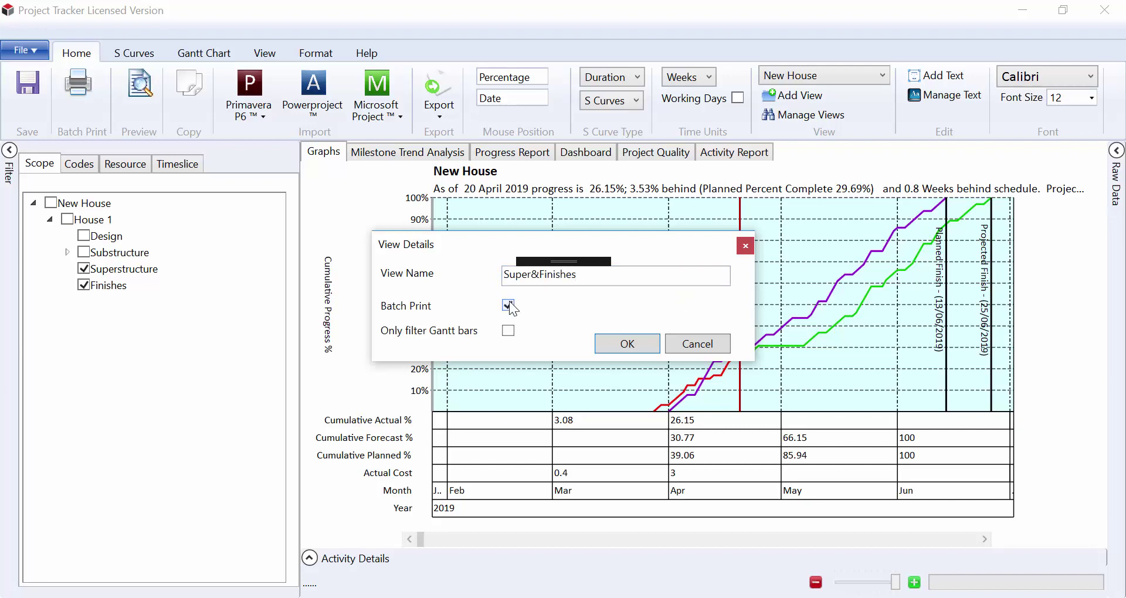
left_click(604, 341)
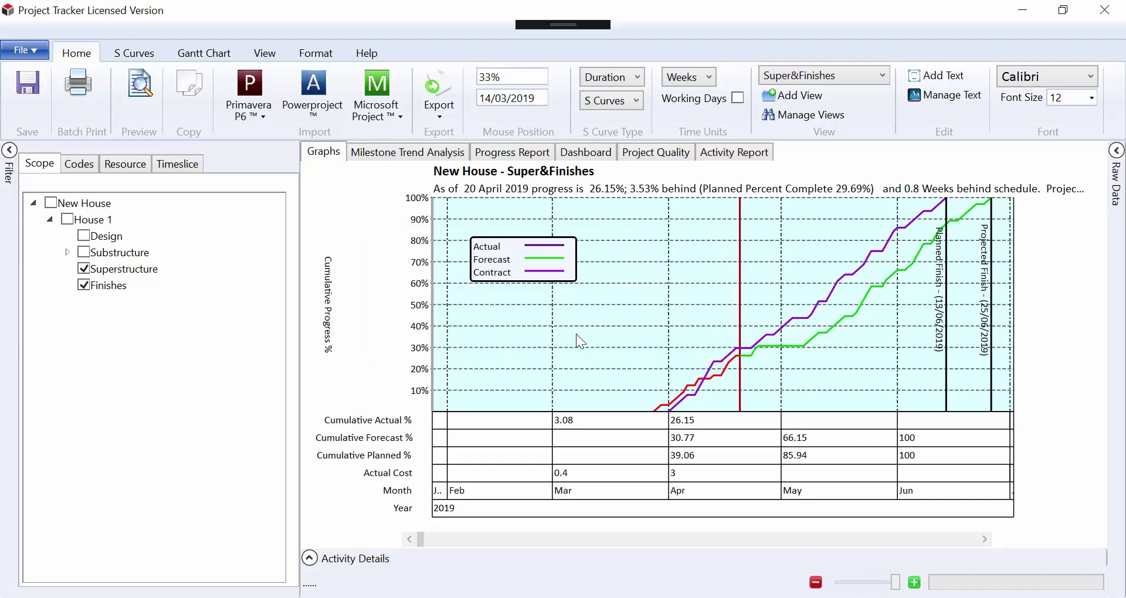
Step: Change the Scope filter from Superstructure and Finishes to Substructure only
left_click(84, 269)
left_click(83, 286)
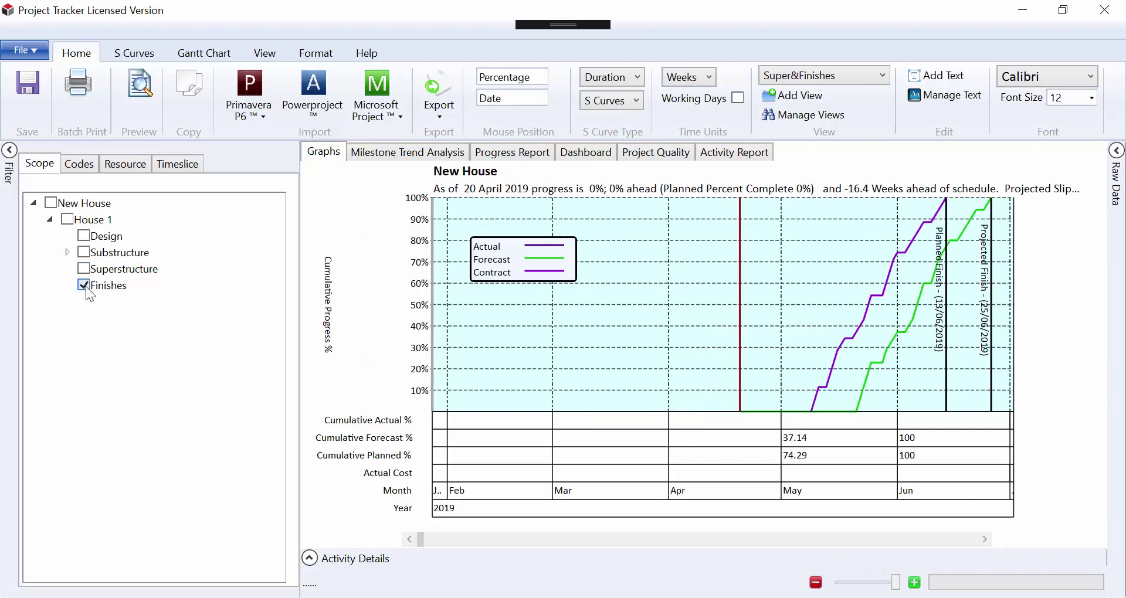
left_click(83, 252)
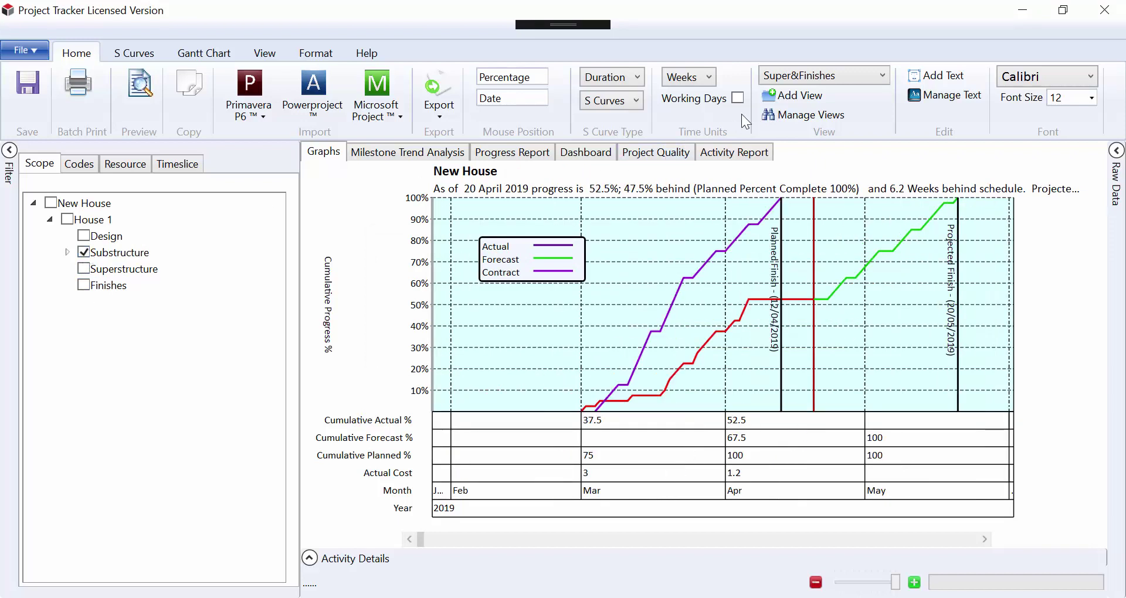
Step: Save the Substructure filter as view 'Subs' with Batch Print enabled
left_click(790, 96)
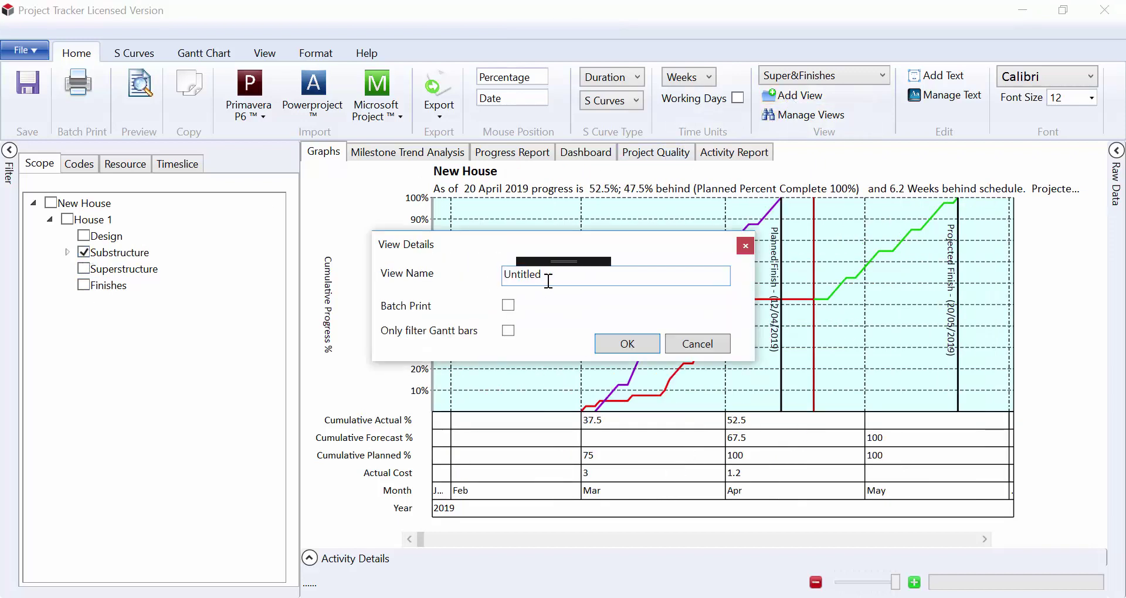
double_click(527, 277)
type("Subs")
left_click(508, 304)
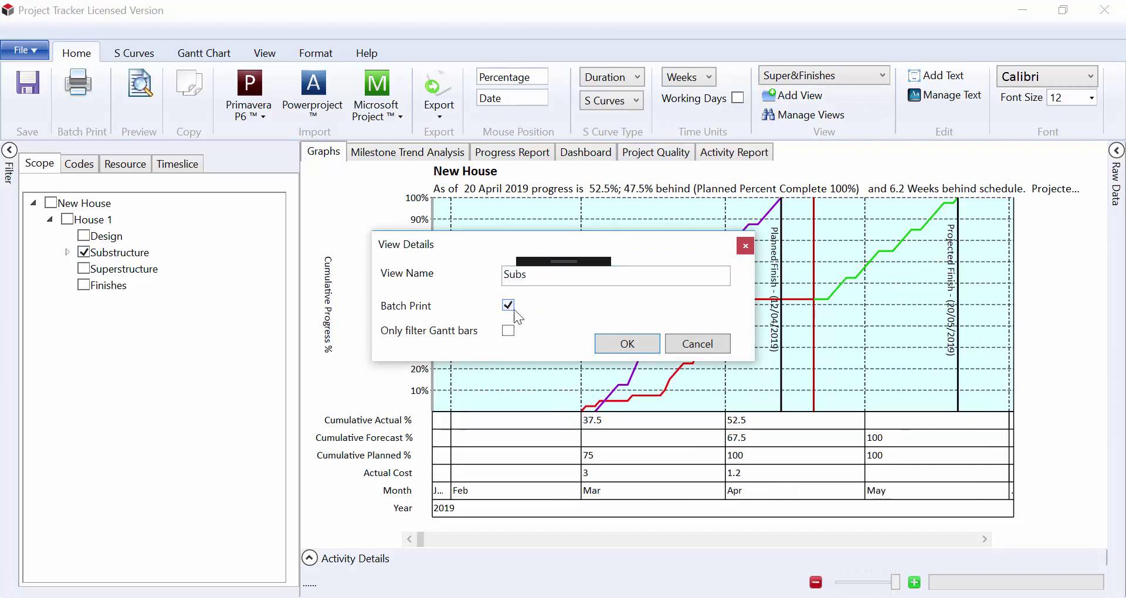
left_click(596, 343)
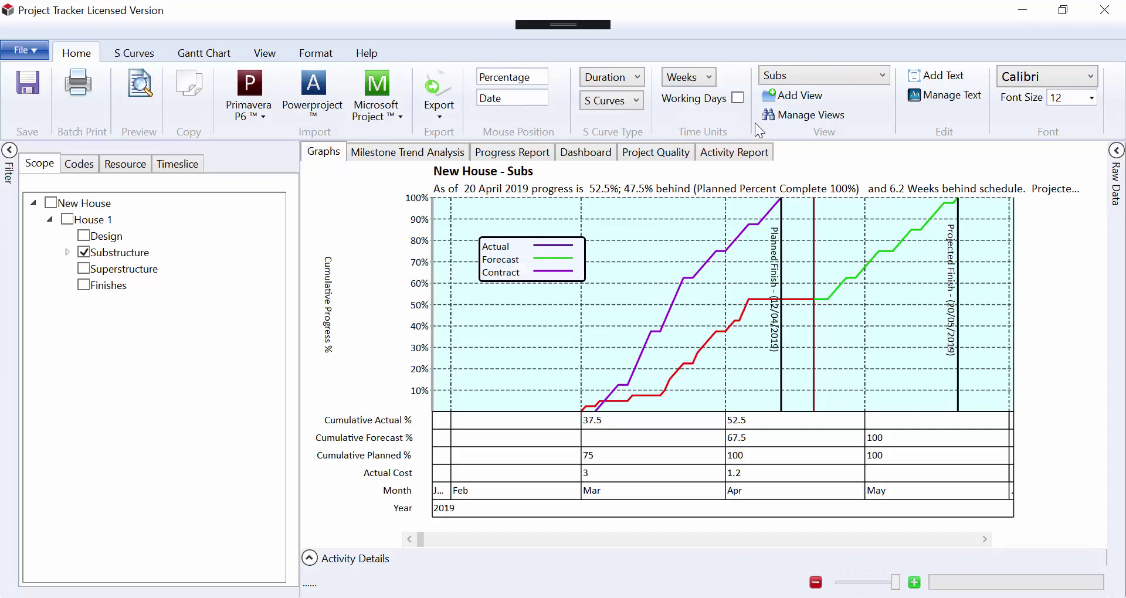
Step: Switch to New House, then load the saved Super&Finishes view to check it
left_click(790, 76)
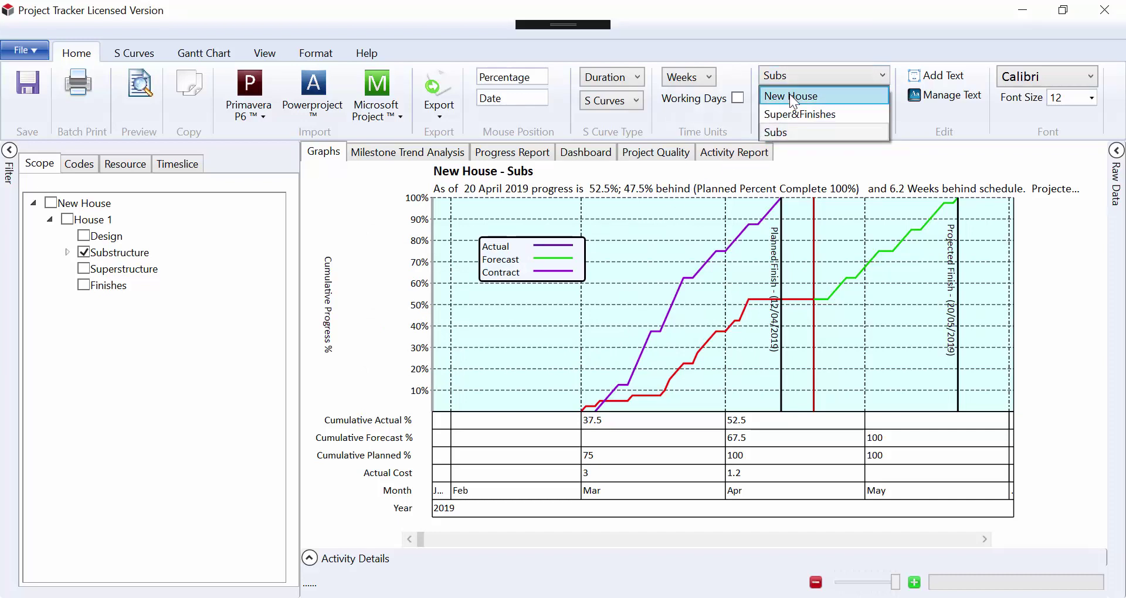
left_click(790, 93)
left_click(791, 76)
left_click(794, 112)
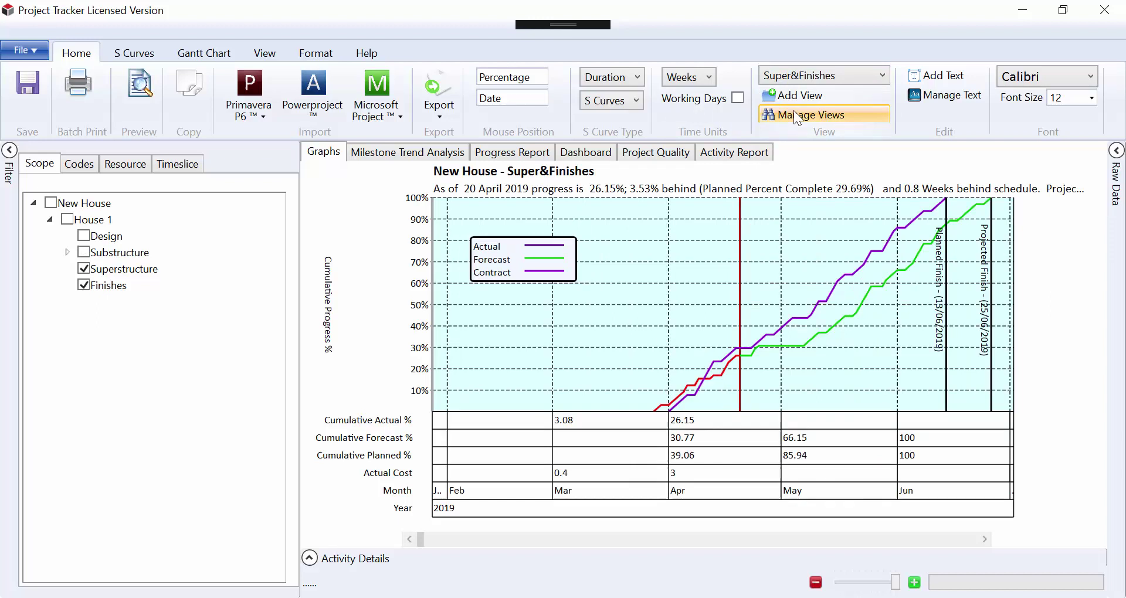
Step: Untick Superstructure and Finishes and return to the unfiltered New House view
left_click(84, 268)
left_click(84, 285)
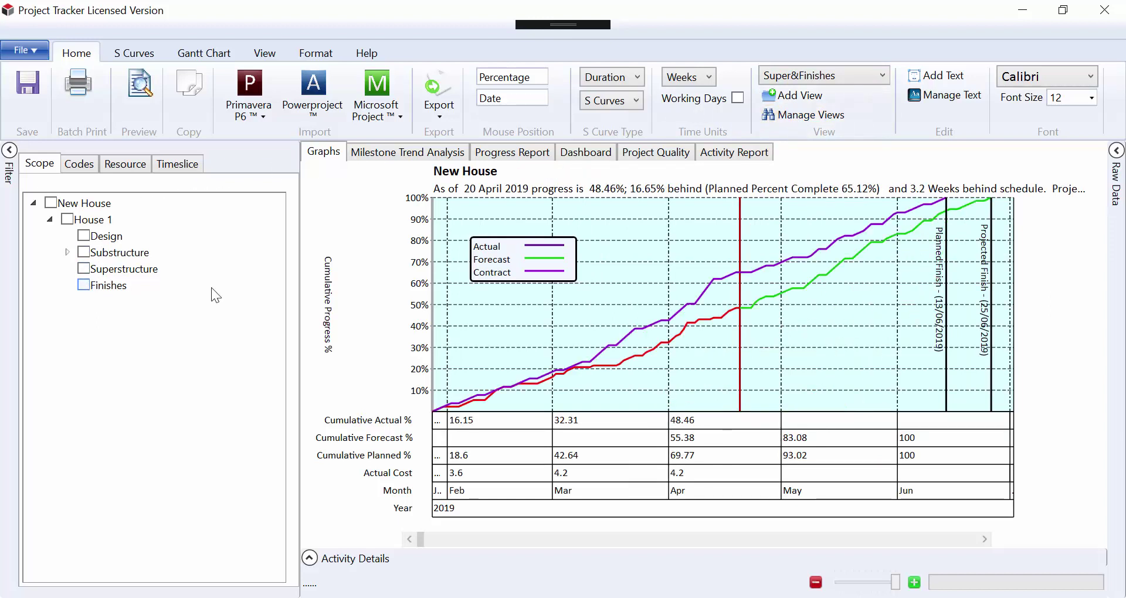
left_click(875, 75)
left_click(853, 93)
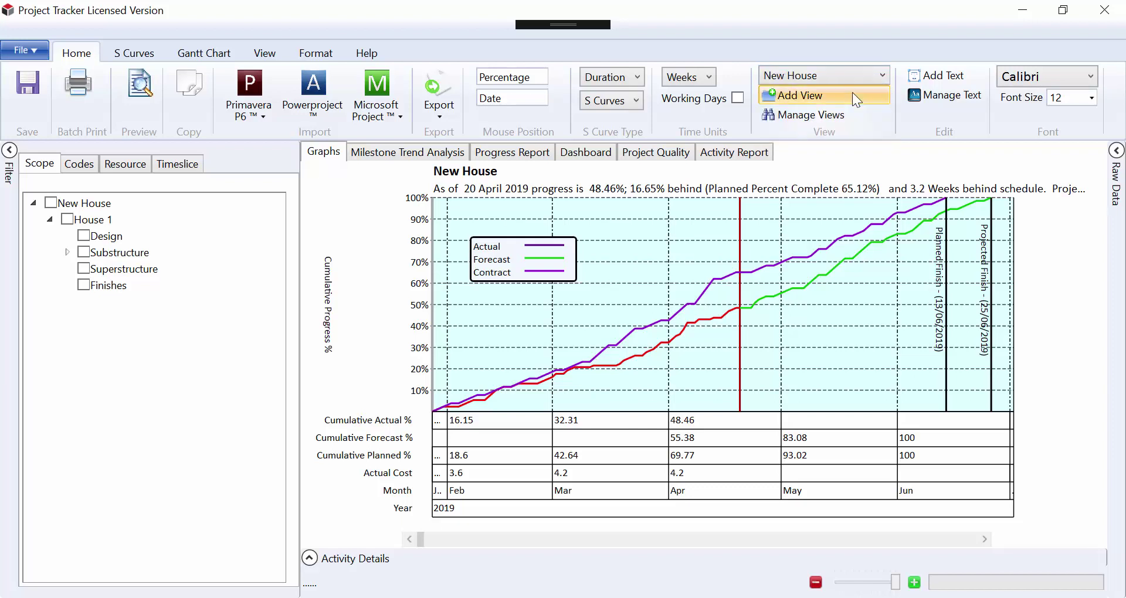
Step: Filter by the Labourer code, save it as batch-printed view 'Lab', then untick Labourer
left_click(83, 168)
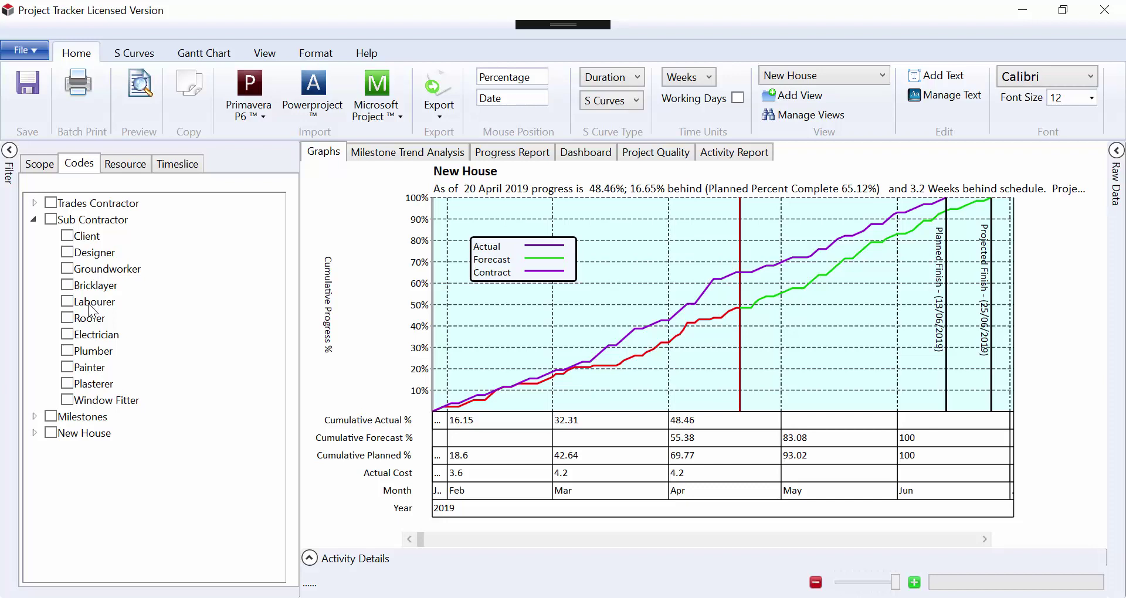
left_click(68, 302)
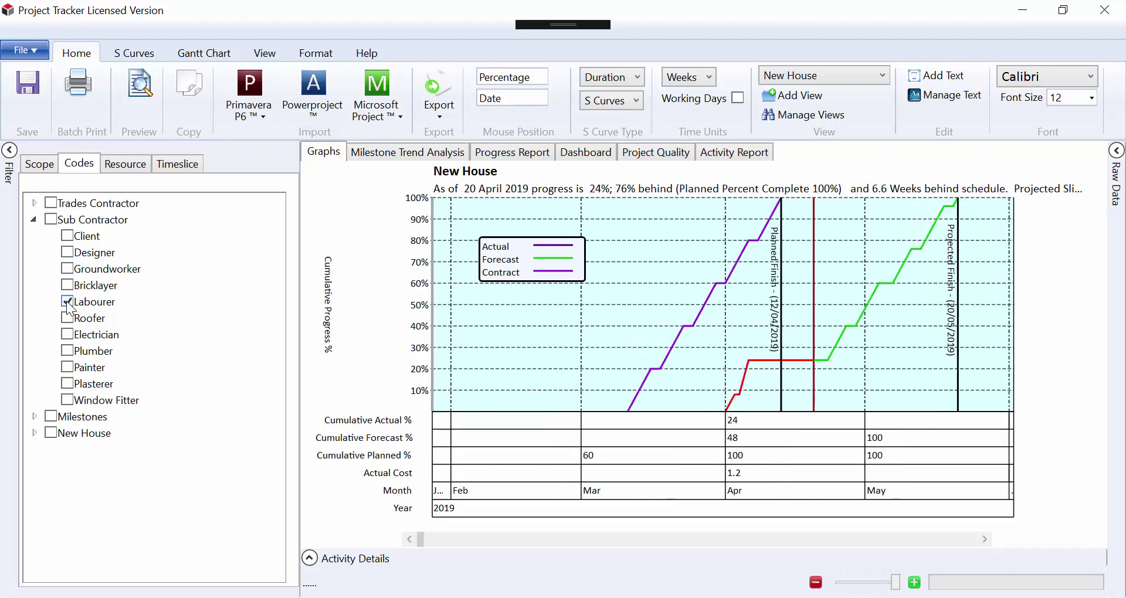
left_click(795, 97)
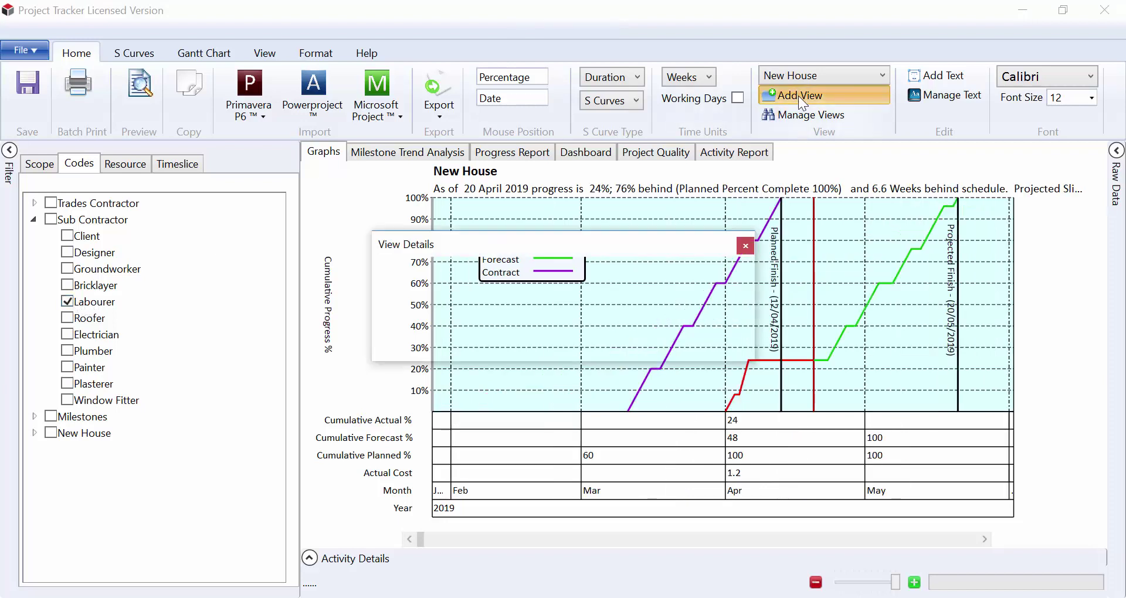
left_click_drag(573, 276, 403, 284)
type("Lab")
left_click(507, 306)
left_click(606, 347)
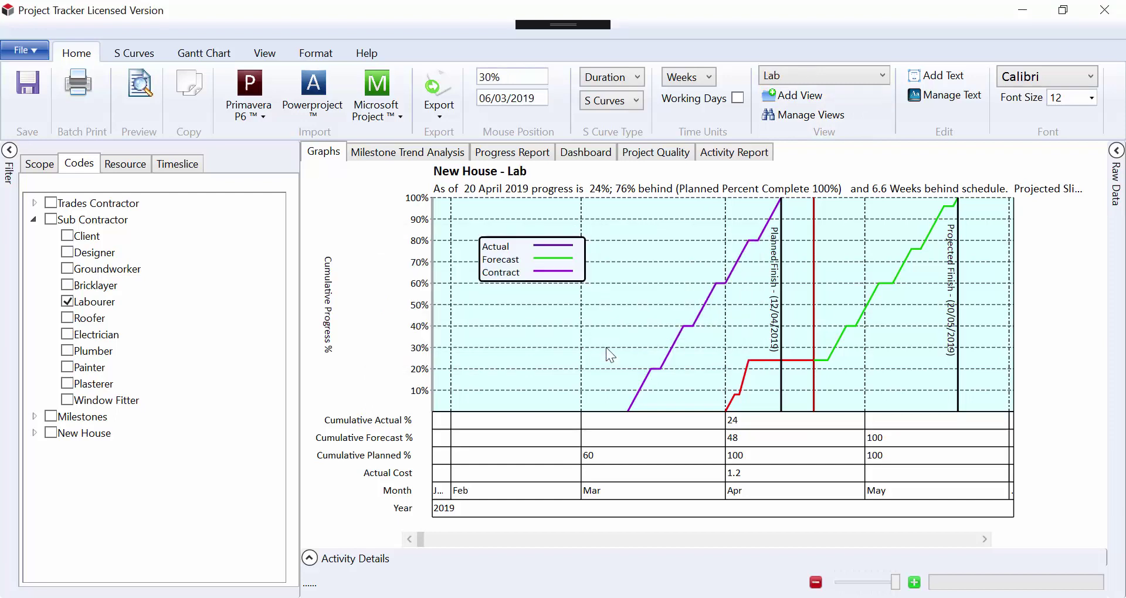
left_click(67, 302)
Step: Tick the Roofer, Electrician and Plumber sub-contractor code filters
left_click(67, 317)
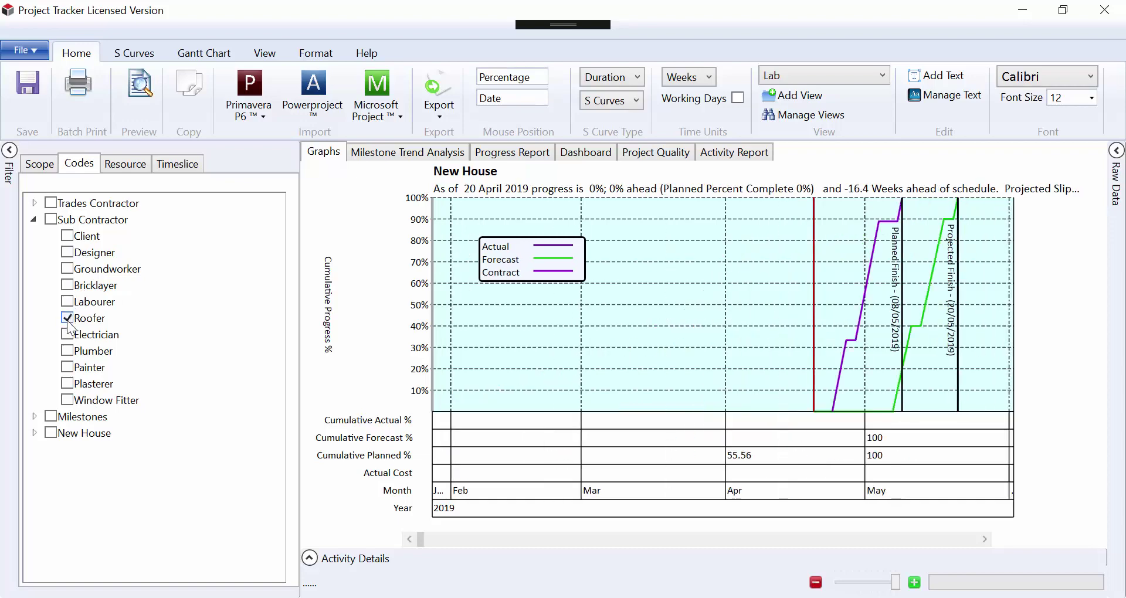
left_click(68, 336)
left_click(68, 351)
Step: Clear Plumber, Electrician and Roofer, glancing at the Scope tab in between
left_click(67, 351)
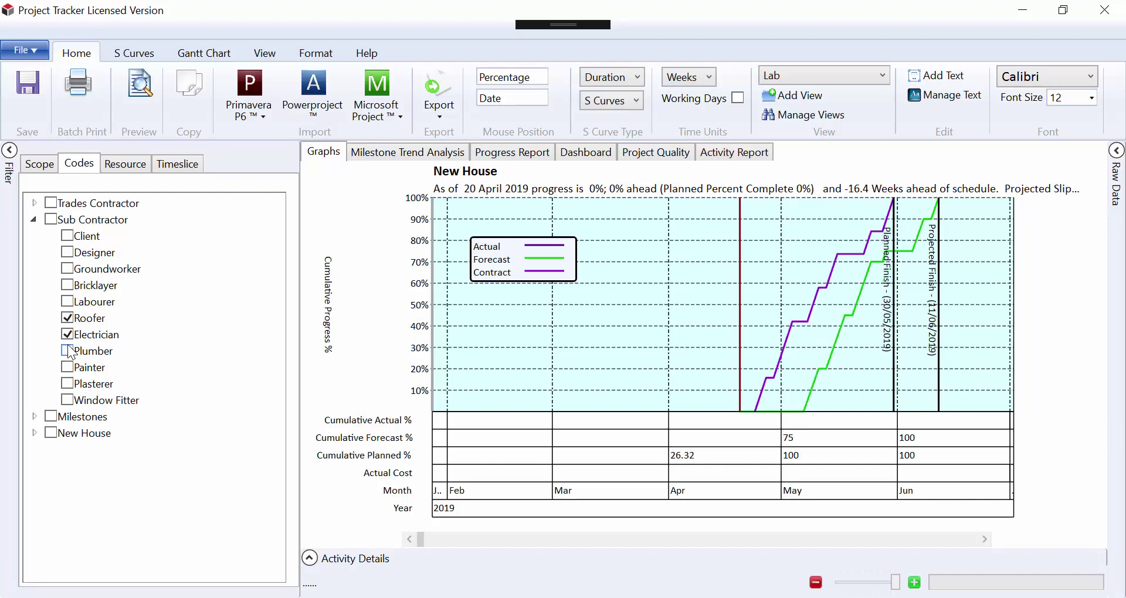
left_click(67, 335)
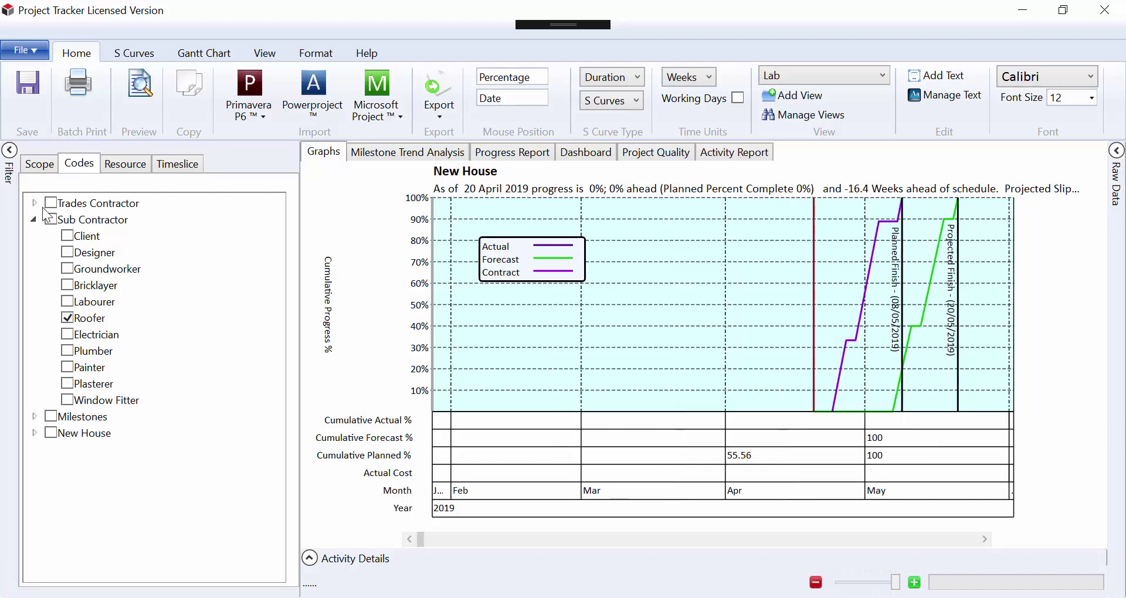
left_click(39, 166)
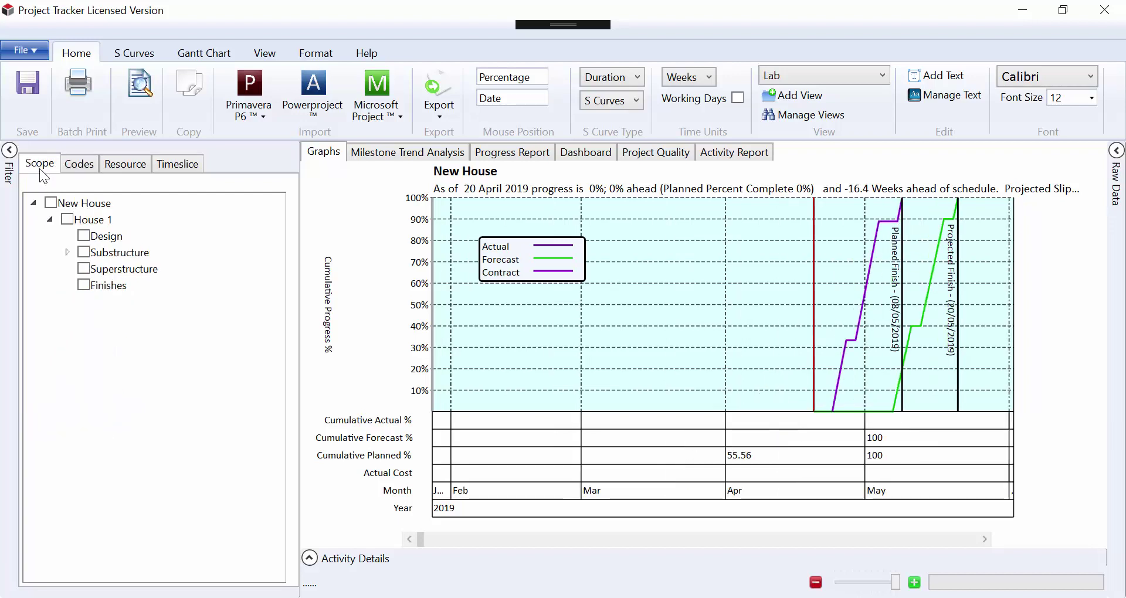
left_click(85, 165)
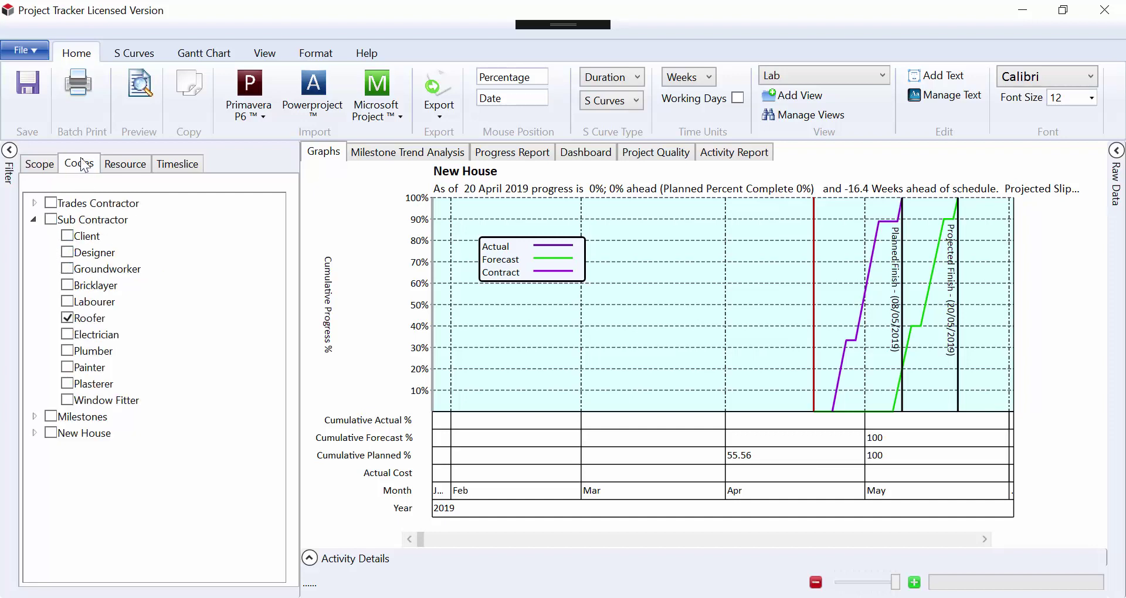
left_click(67, 318)
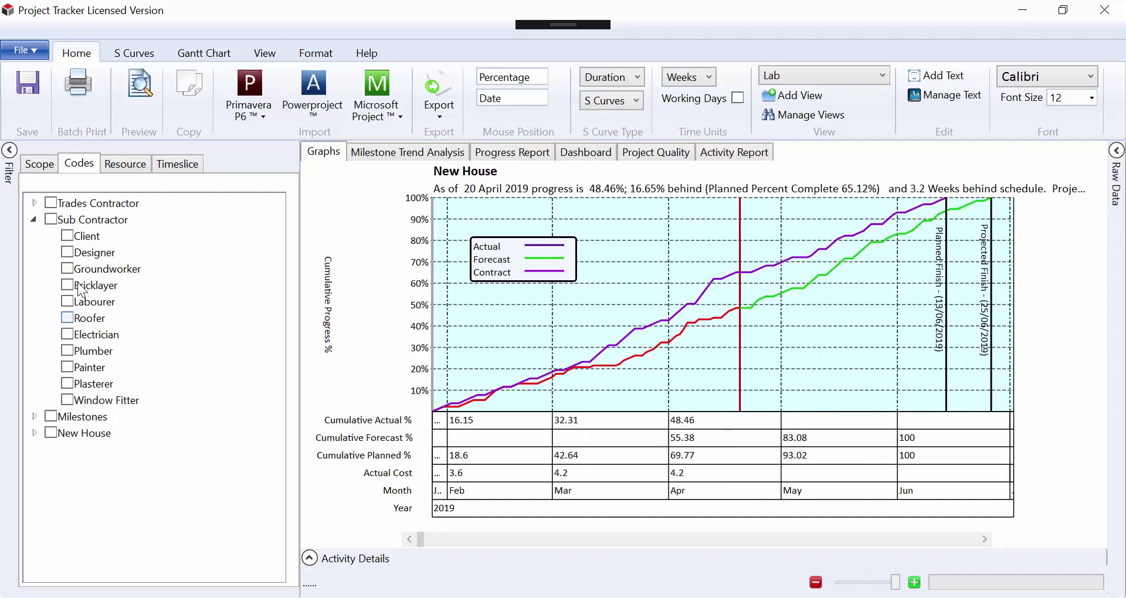
Step: On the Resource tab, try Labourer, then settle on the Bricklayer resource filter
left_click(120, 164)
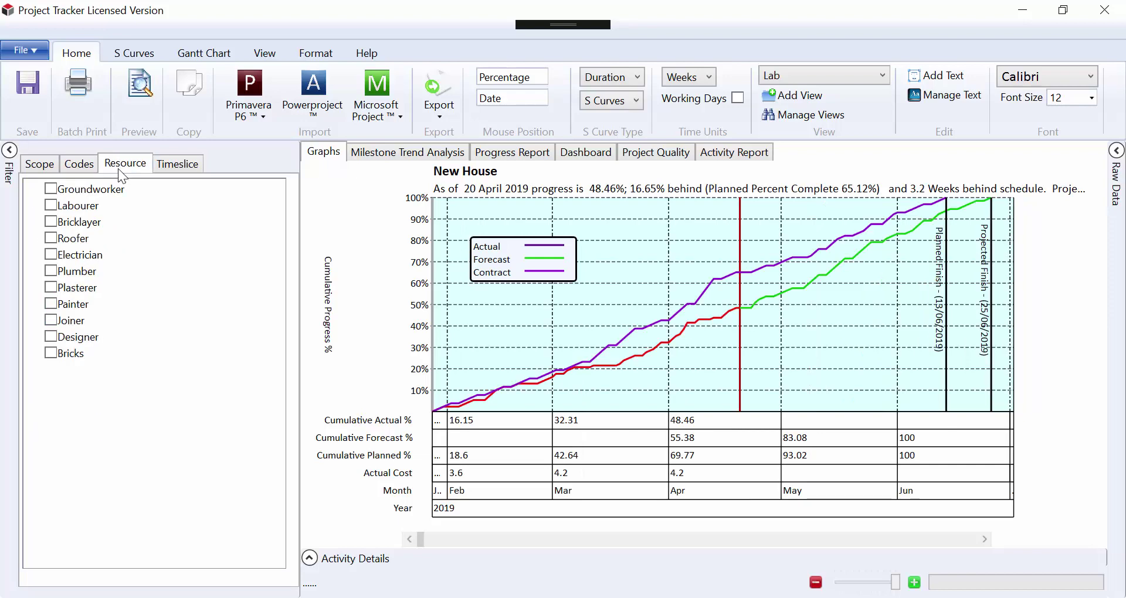
left_click(51, 205)
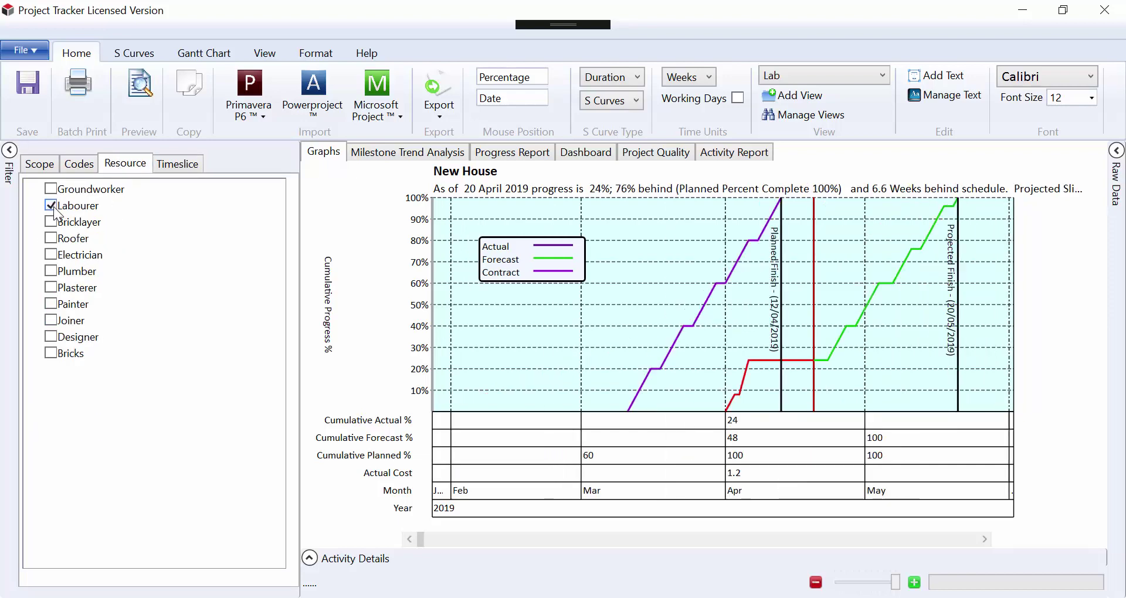
left_click(53, 206)
left_click(50, 220)
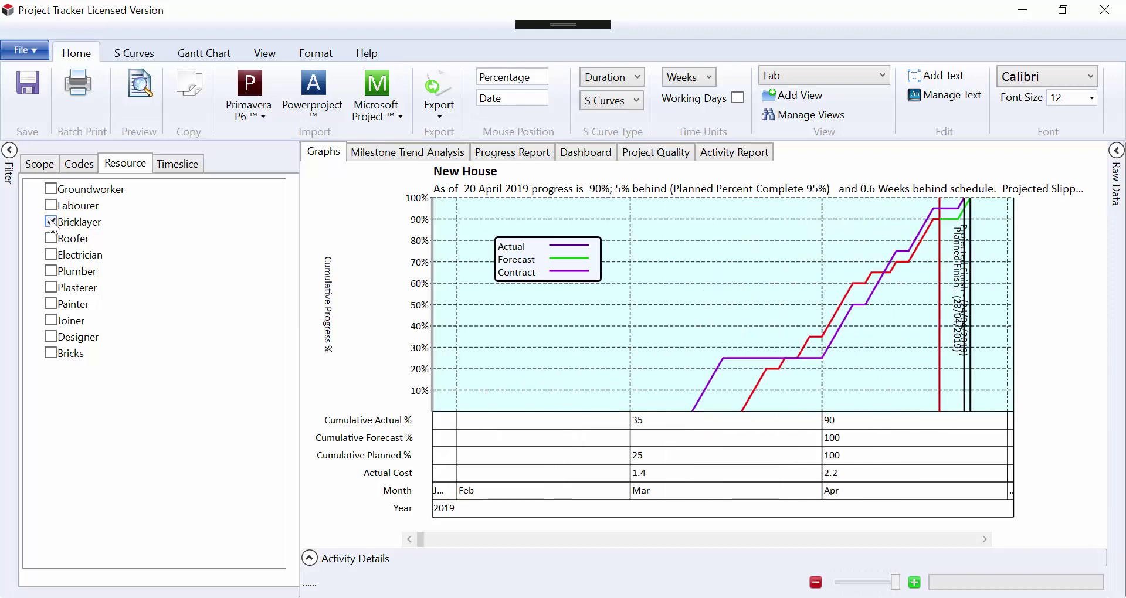
left_click(50, 221)
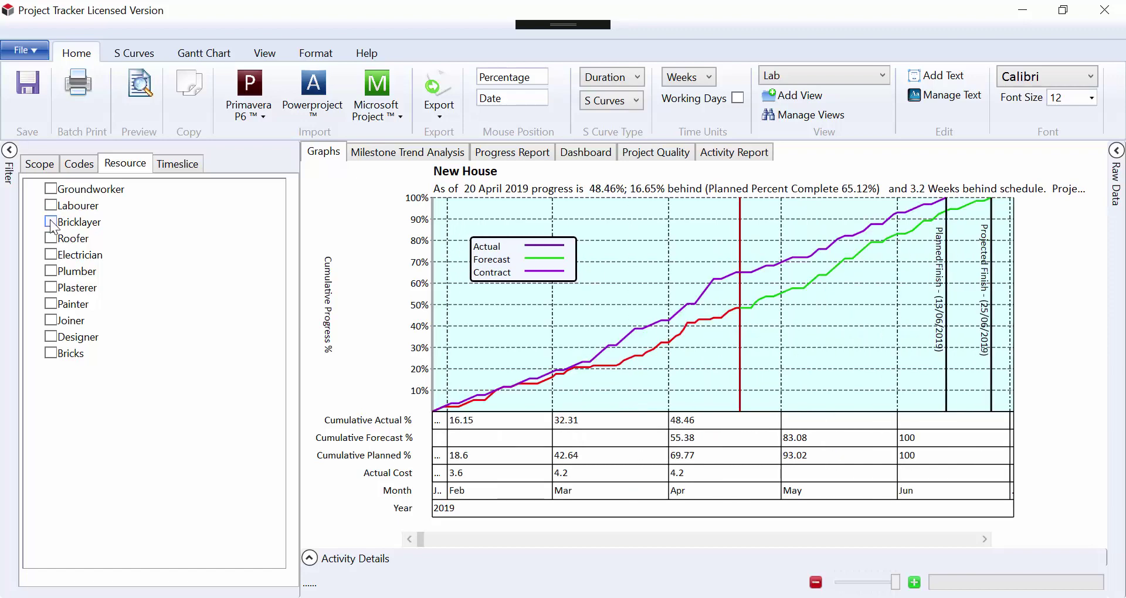
left_click(51, 221)
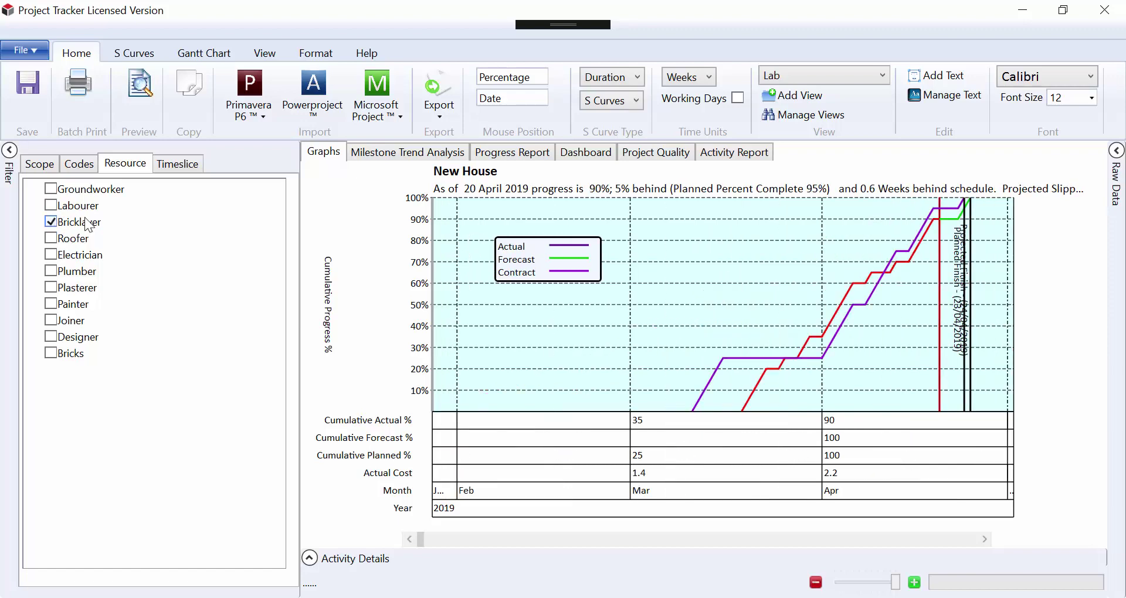
Step: Set S Curve Type to Resource, turn on Live period bars, and clear Bricklayer
left_click(609, 78)
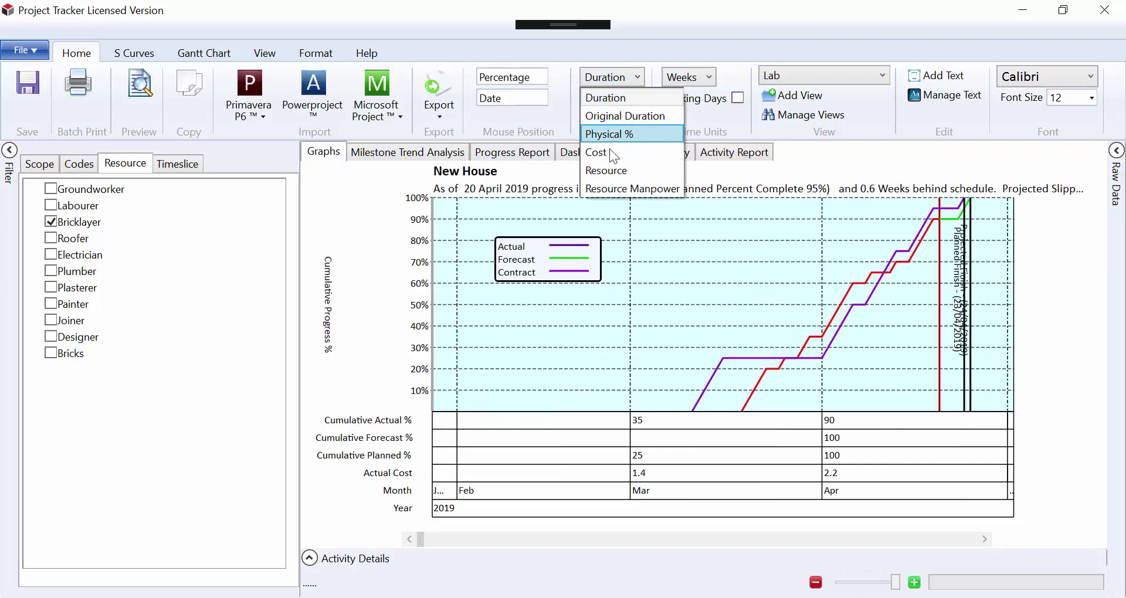
left_click(610, 168)
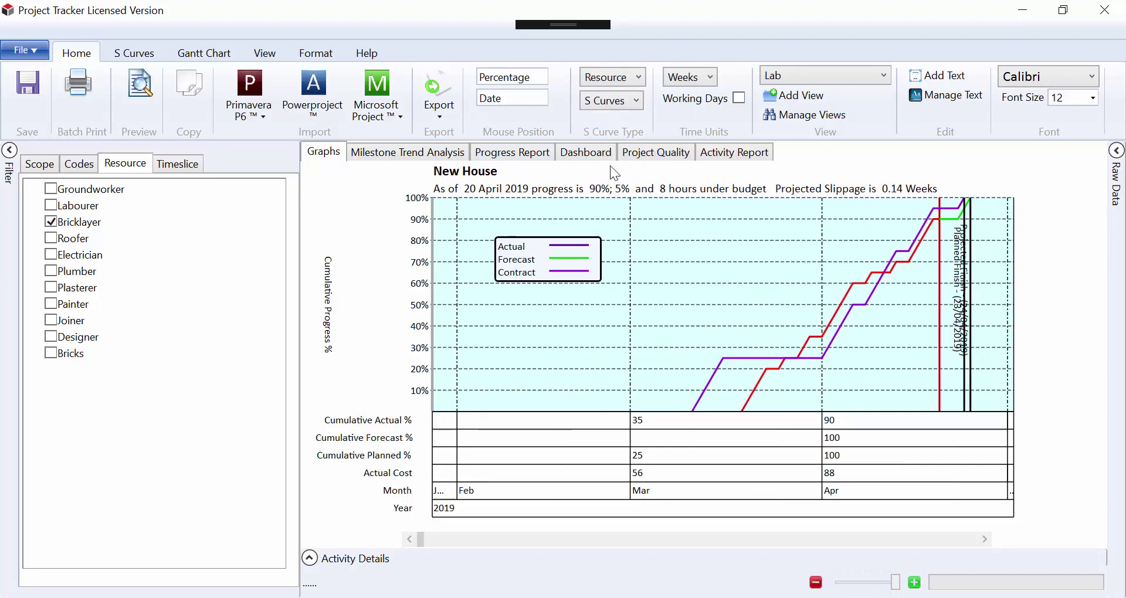
left_click(279, 51)
left_click(512, 73)
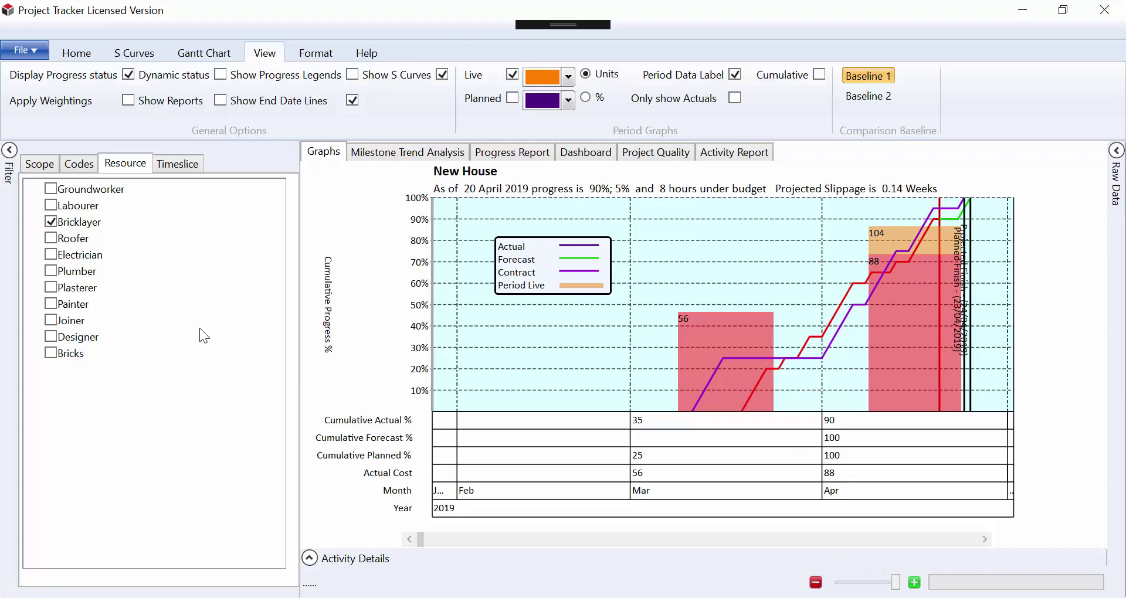
left_click(53, 221)
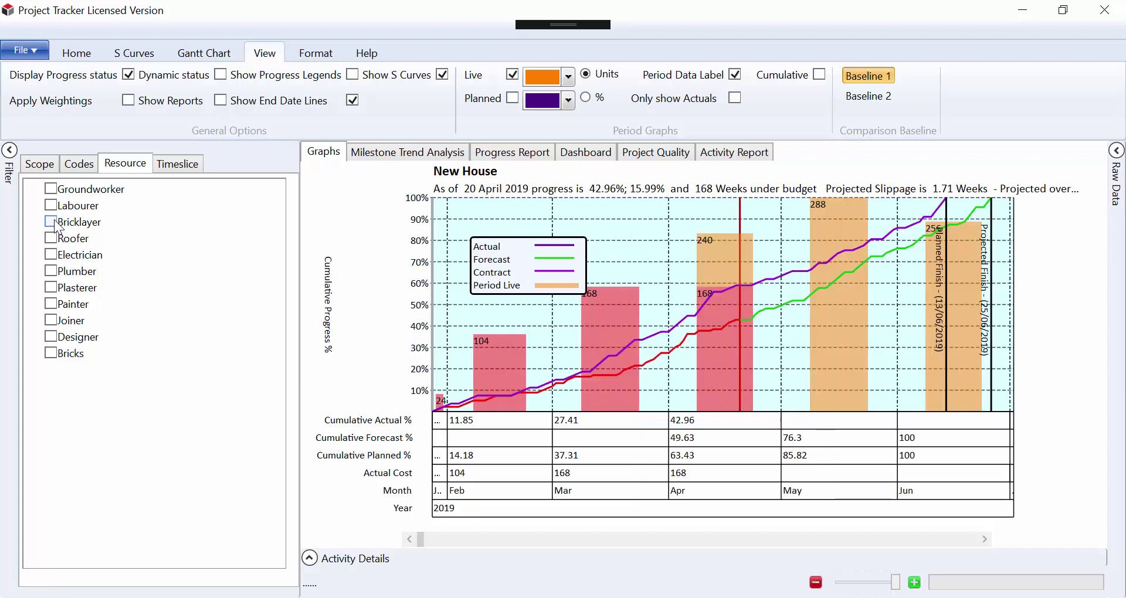
Step: Back on Home, switch from the New House view to the saved Subs view
left_click(77, 52)
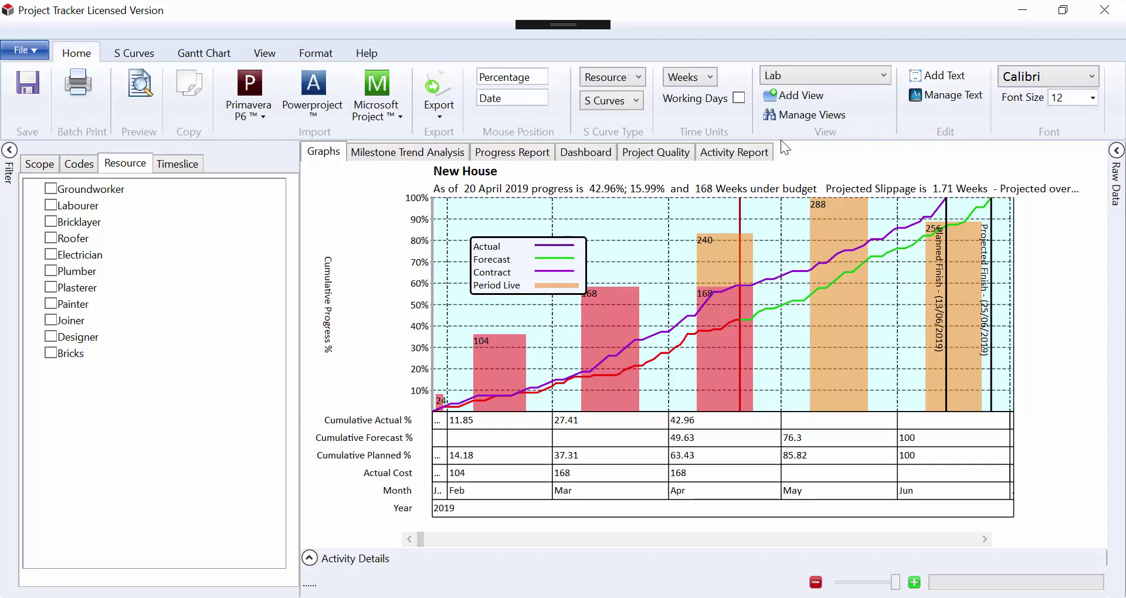
left_click(822, 72)
left_click(816, 93)
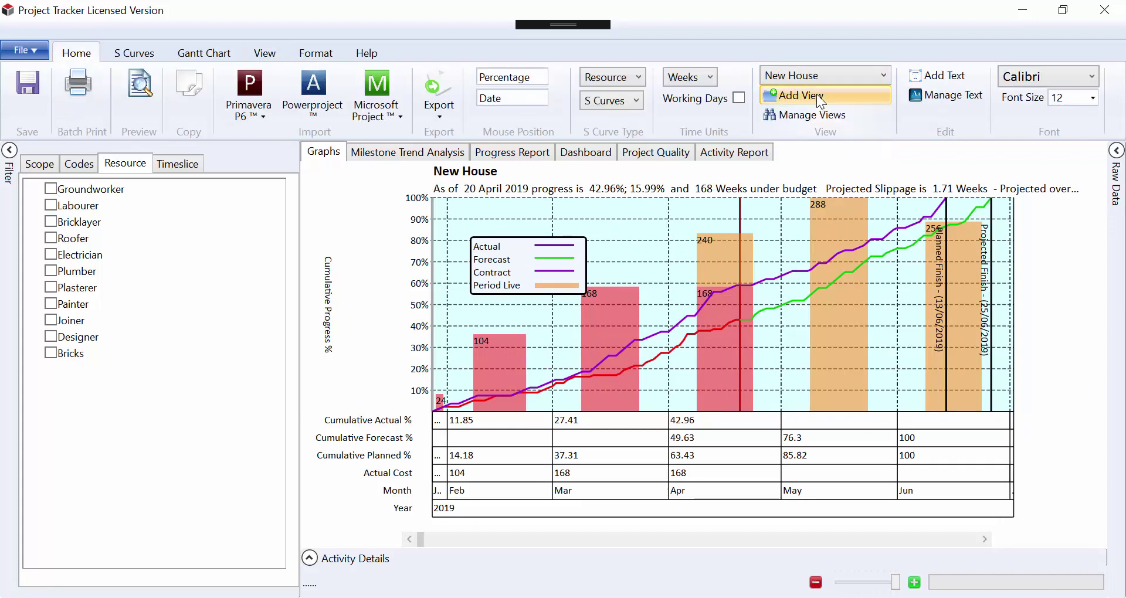
left_click(833, 72)
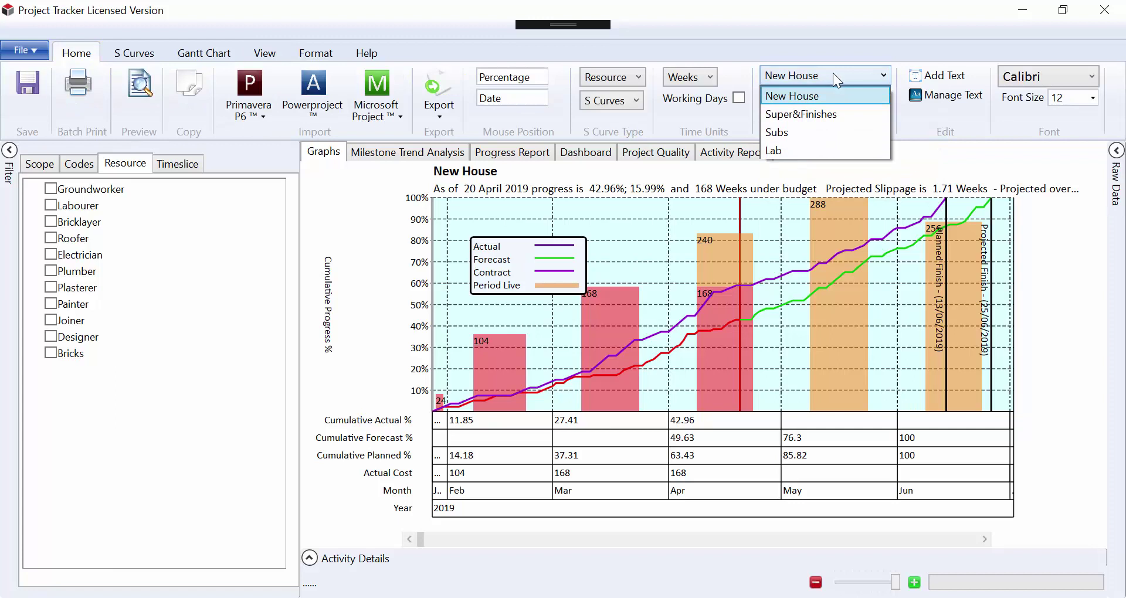
left_click(804, 131)
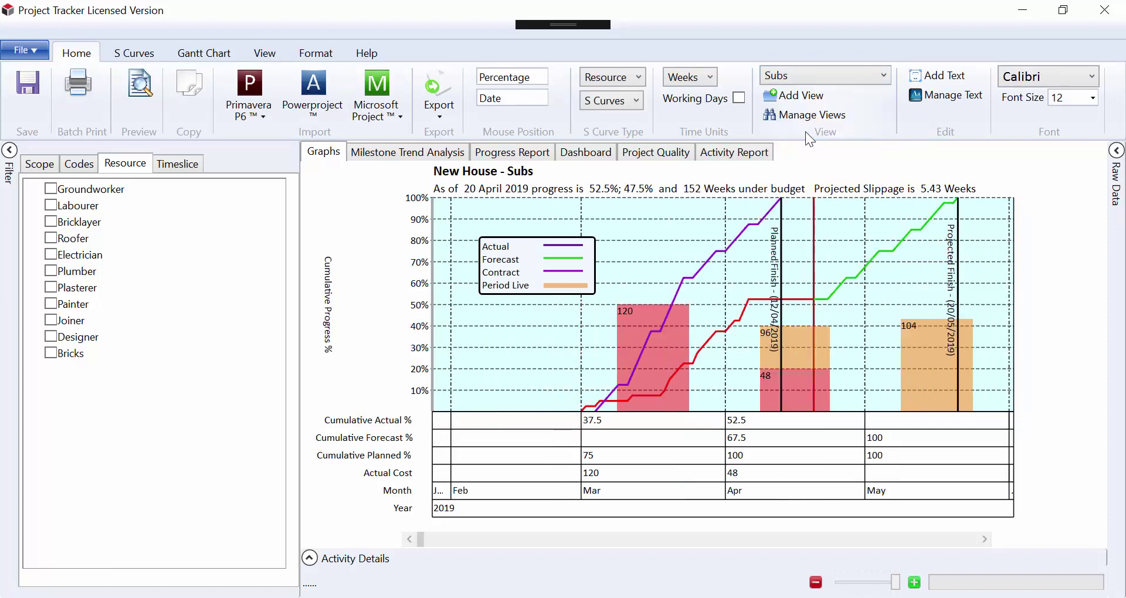
Step: Reload New House and then Subs again to confirm the saved view
left_click(818, 75)
left_click(812, 94)
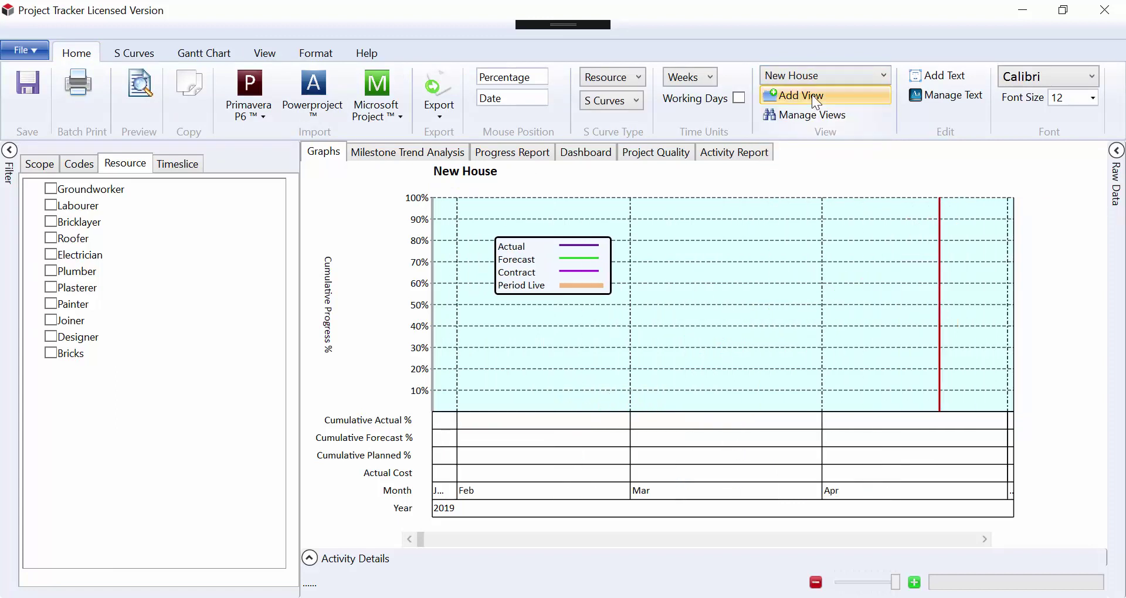
left_click(814, 78)
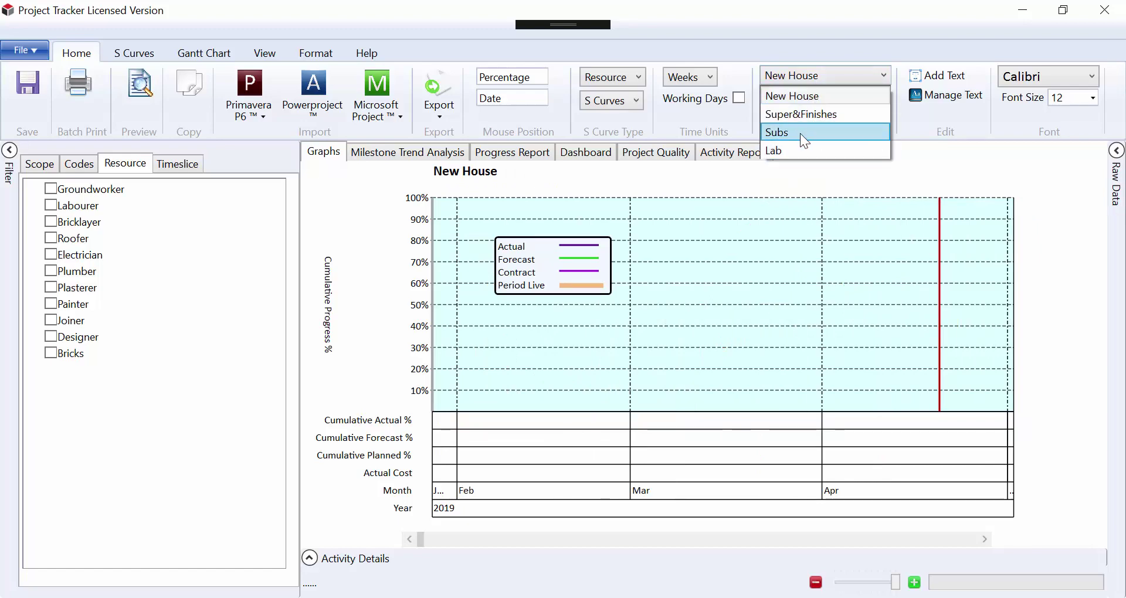
left_click(804, 140)
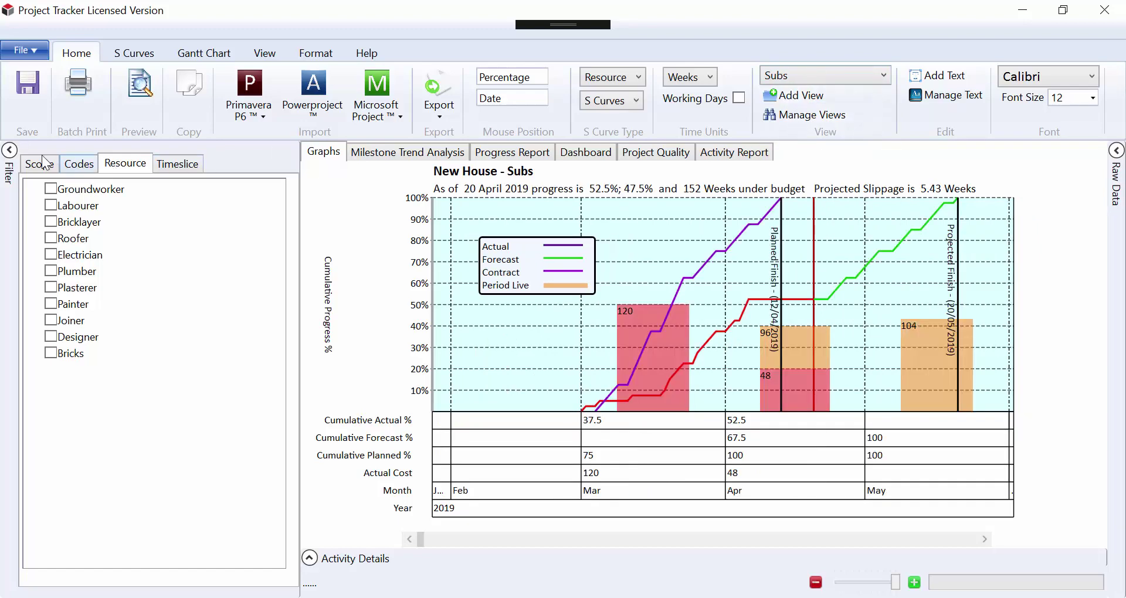
Step: Collapse the left Filter panel so the New House - Subs S-curve fills the window
left_click(9, 150)
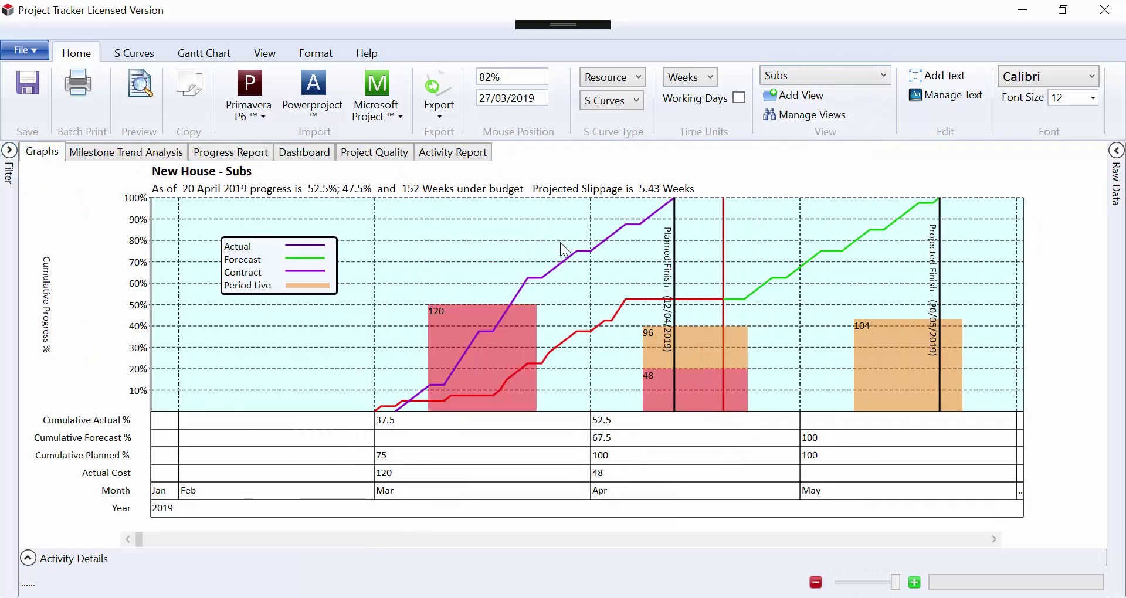